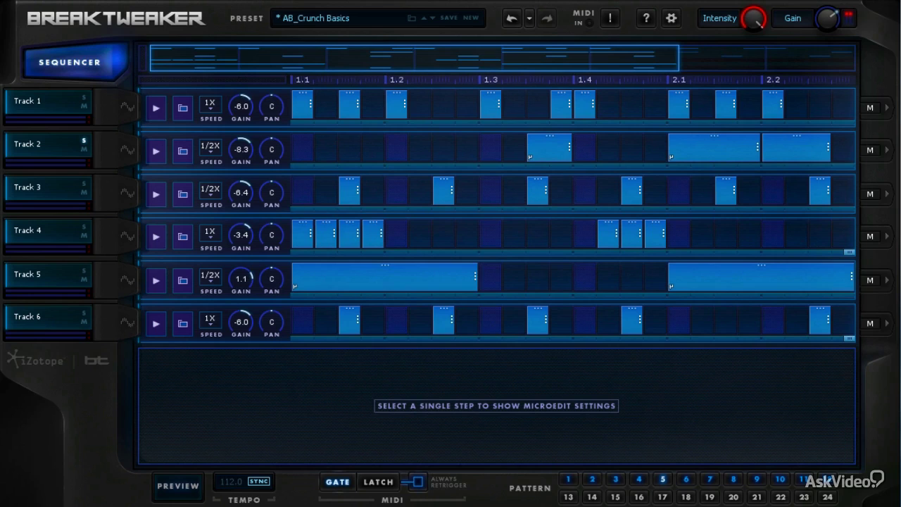
Step the preset browser forward from AB_Crunch Basics to the AB_Digital Paris preset
{"action": "left_click", "coordinate": [432, 18]}
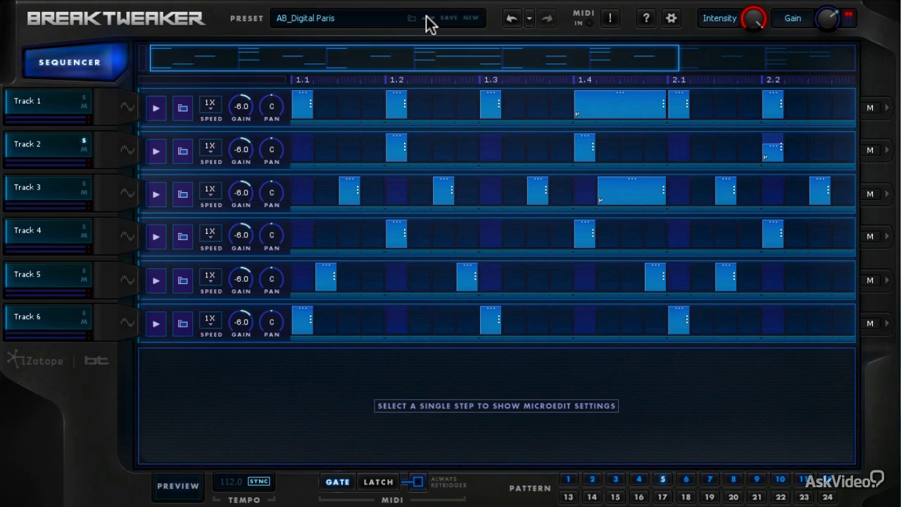
Inspect the micro-edits on Tracks 1, 3, 5 and 6, then select Track 1's first step
{"action": "left_click", "coordinate": [612, 113]}
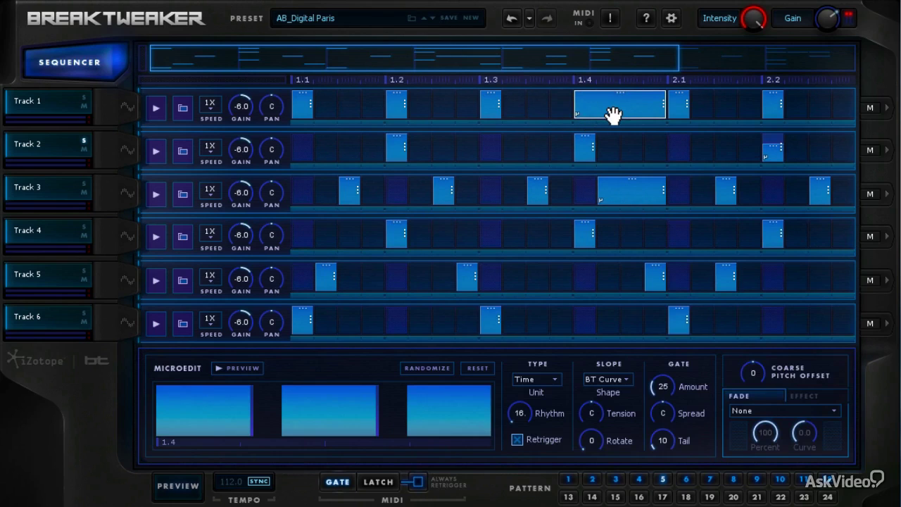
{"action": "left_click", "coordinate": [617, 203]}
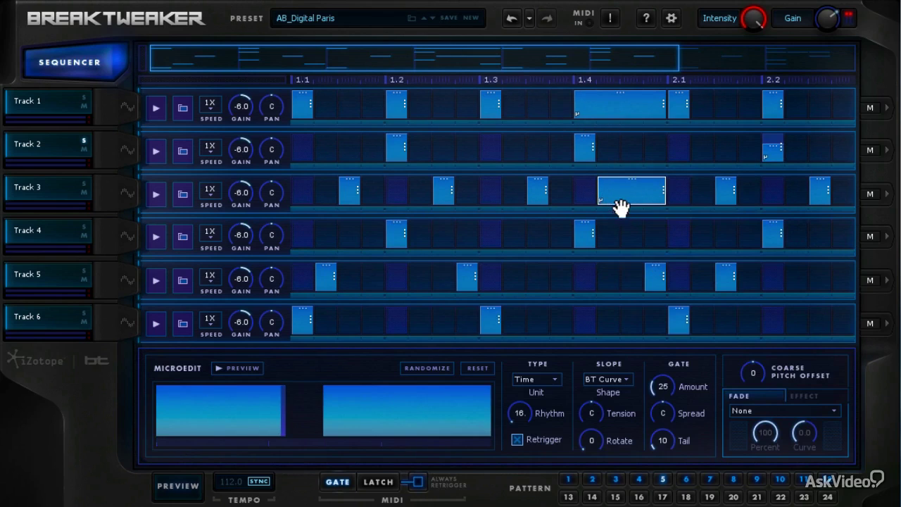
{"action": "left_click", "coordinate": [533, 195]}
{"action": "left_click", "coordinate": [460, 285]}
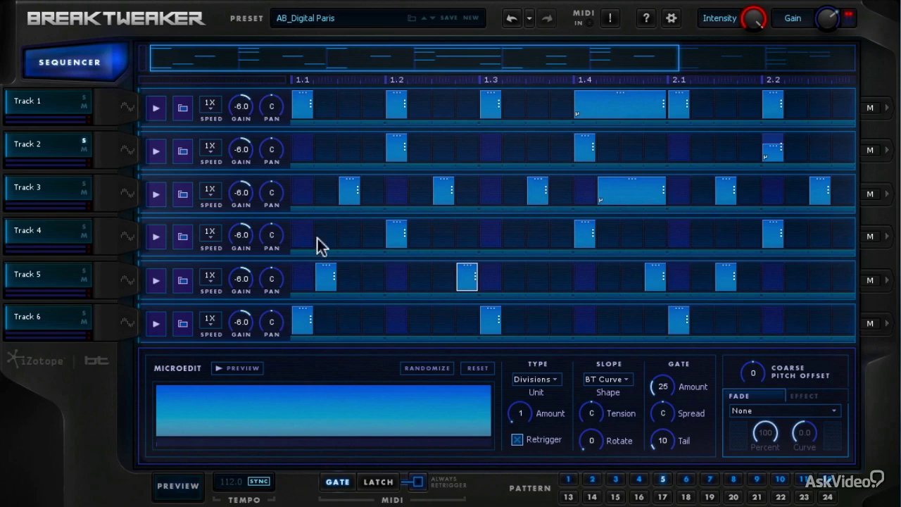
{"action": "left_click", "coordinate": [300, 325]}
{"action": "left_click", "coordinate": [678, 319]}
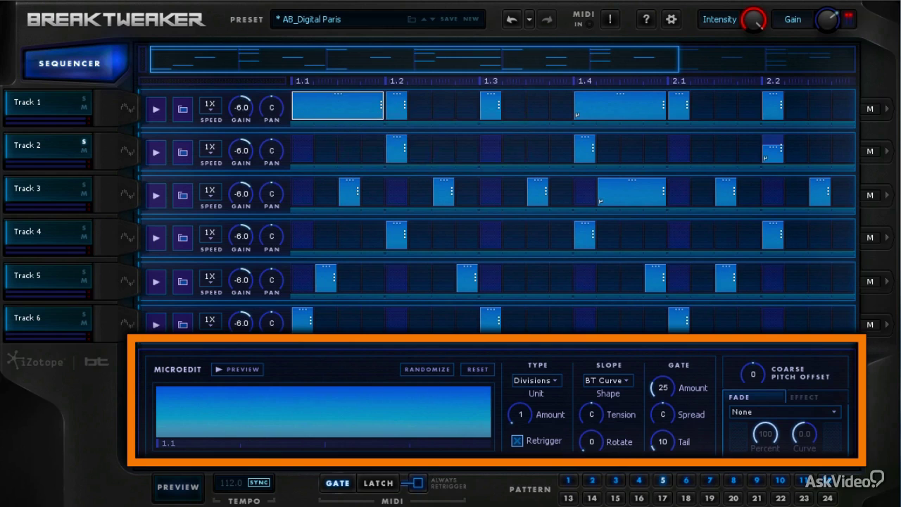
Randomize the first step's micro-edit during playback, giving Divisions Amount 139, Stutter shape, Tension 11L
{"action": "left_click", "coordinate": [175, 490]}
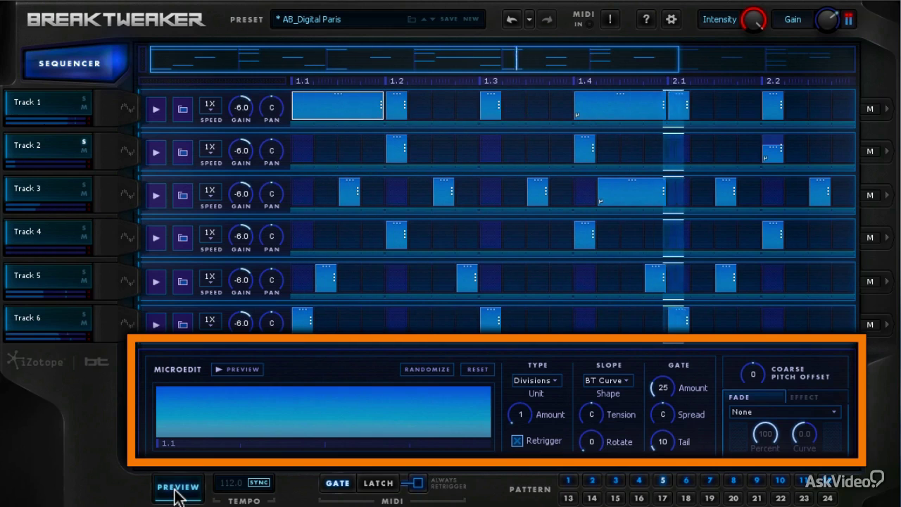
{"action": "left_click", "coordinate": [432, 370]}
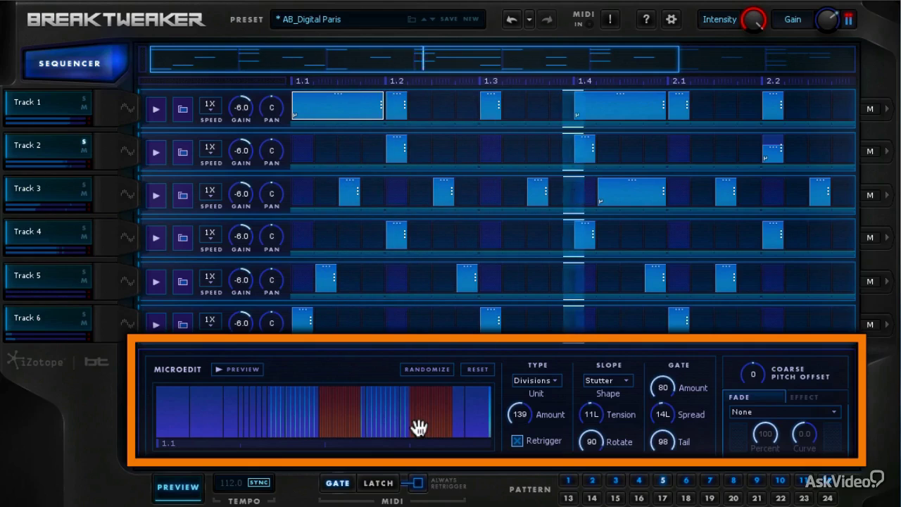
{"action": "left_click", "coordinate": [181, 493]}
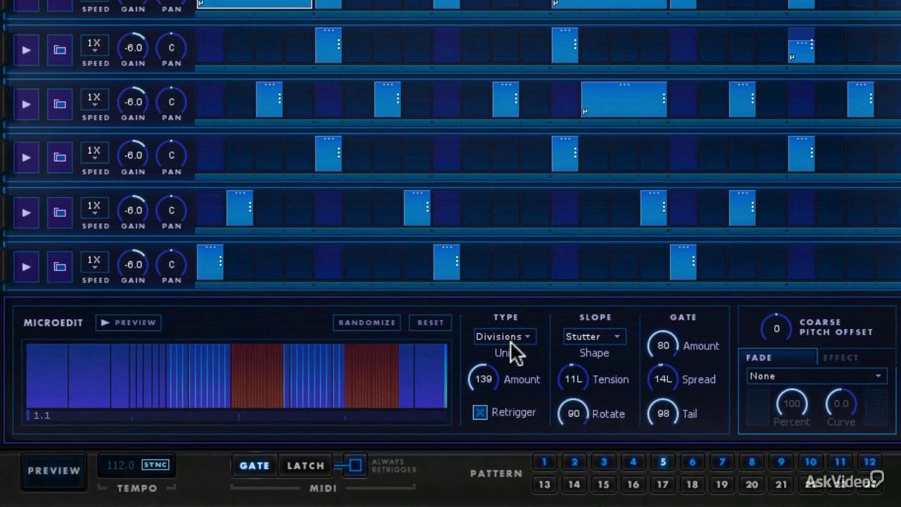
Keep Divisions as the slice type and raise the Amount to 108, auditioning in between
{"action": "left_click", "coordinate": [546, 381]}
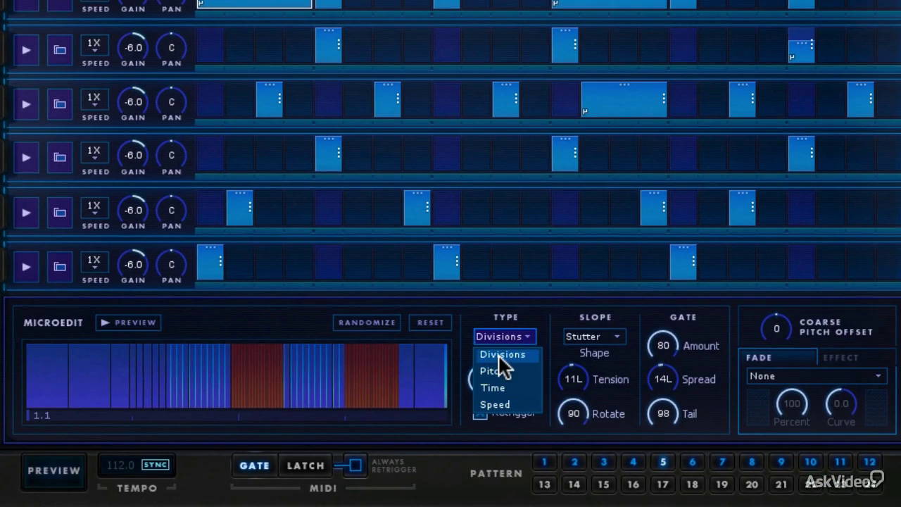
{"action": "left_click", "coordinate": [497, 354]}
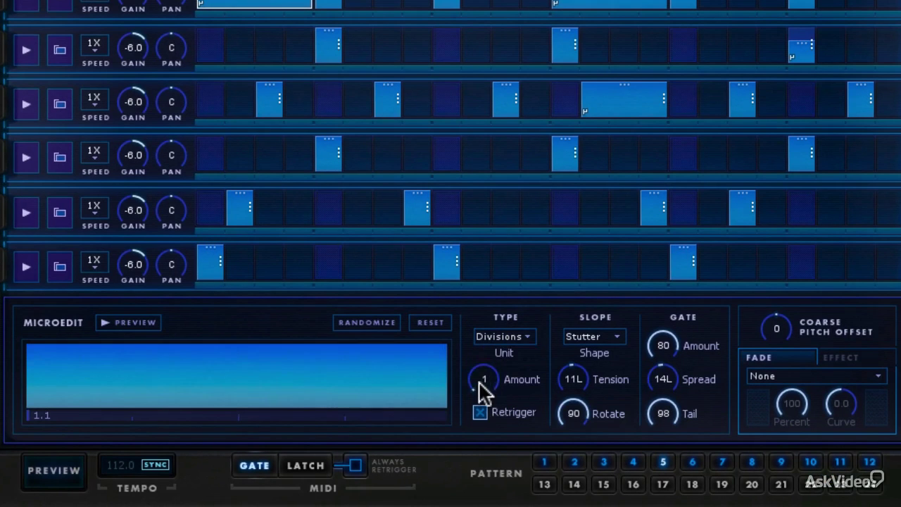
{"action": "left_click_drag", "start_coordinate": [480, 380], "coordinate": [483, 360]}
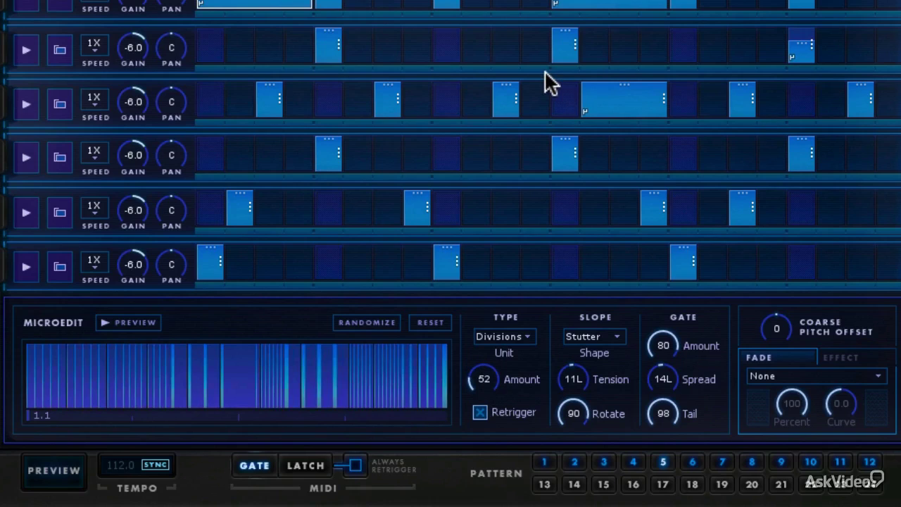
{"action": "left_click", "coordinate": [58, 462]}
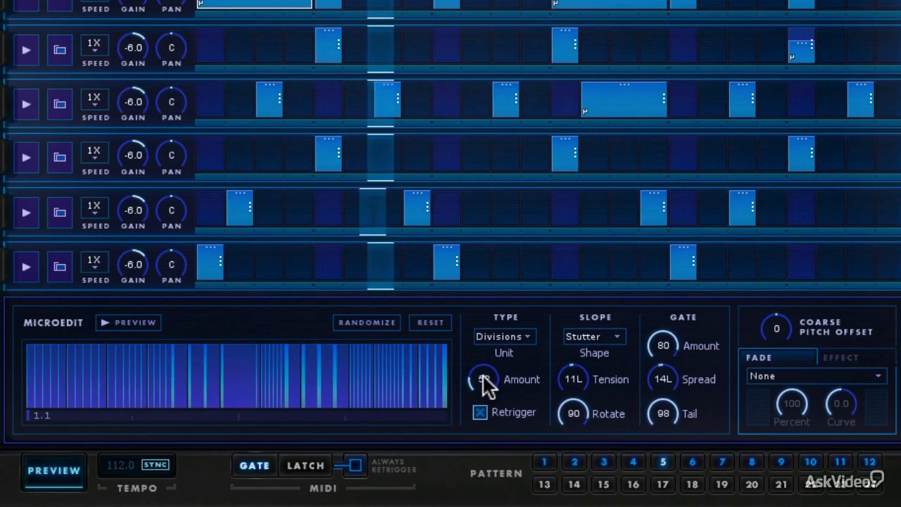
{"action": "left_click", "coordinate": [74, 470]}
{"action": "left_click_drag", "start_coordinate": [468, 388], "coordinate": [555, 331]}
Set the slope shape to BT Curve with Tension 100L
{"action": "left_click", "coordinate": [589, 336]}
{"action": "left_click", "coordinate": [592, 366]}
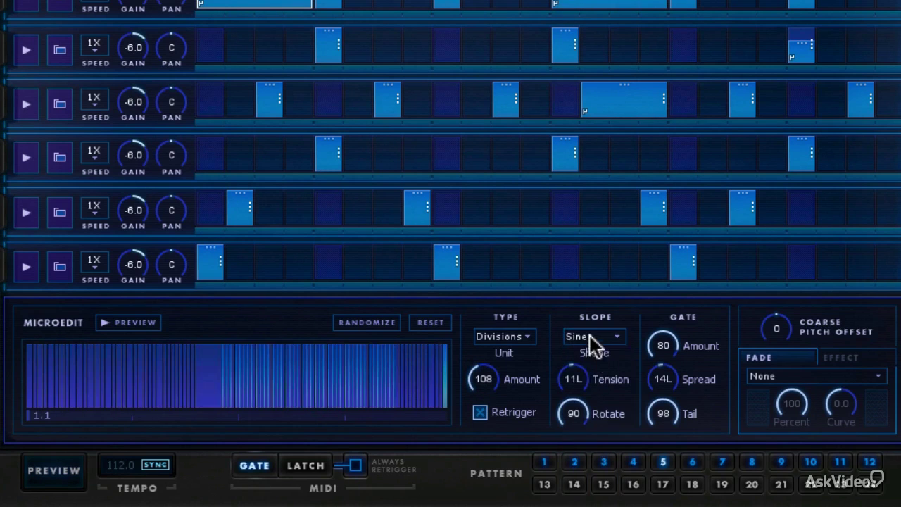
{"action": "left_click", "coordinate": [590, 336]}
{"action": "left_click", "coordinate": [590, 355]}
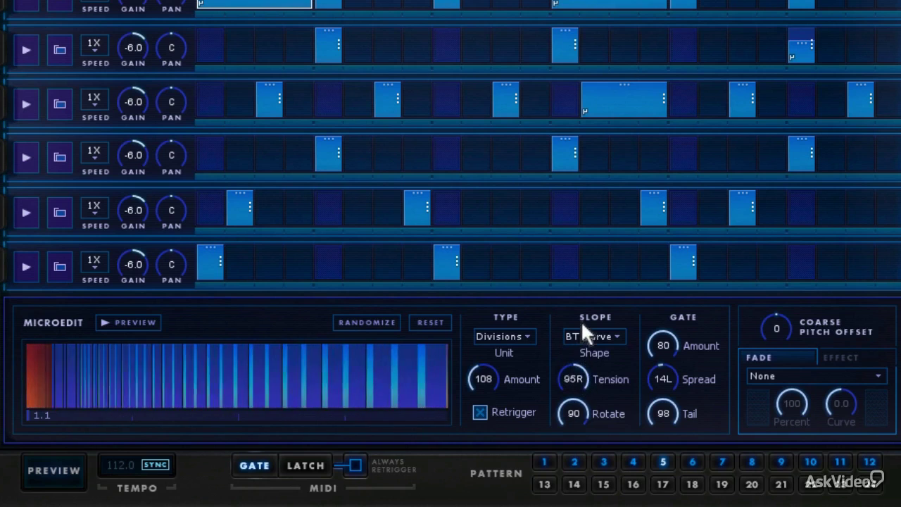
{"action": "left_click_drag", "start_coordinate": [581, 379], "coordinate": [591, 476]}
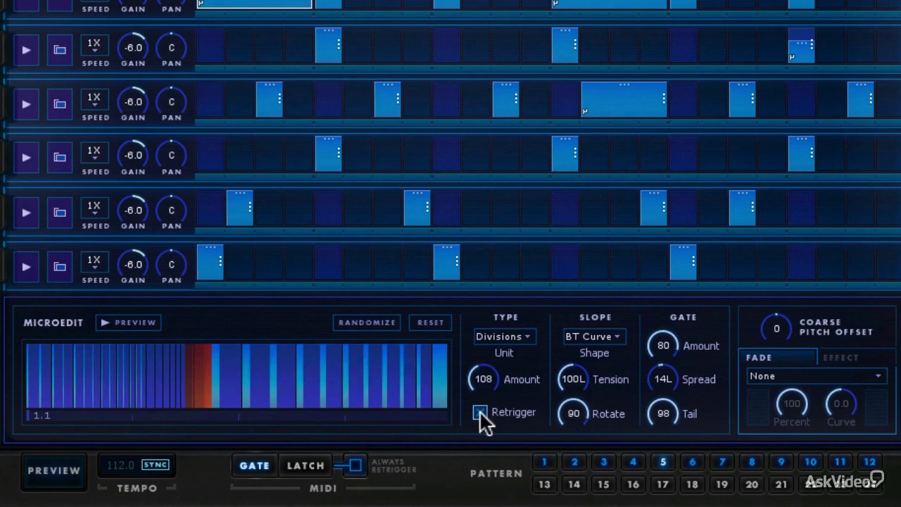
Audition the curve, then drop the first step's divisions to 32 and play again
{"action": "left_click", "coordinate": [56, 481]}
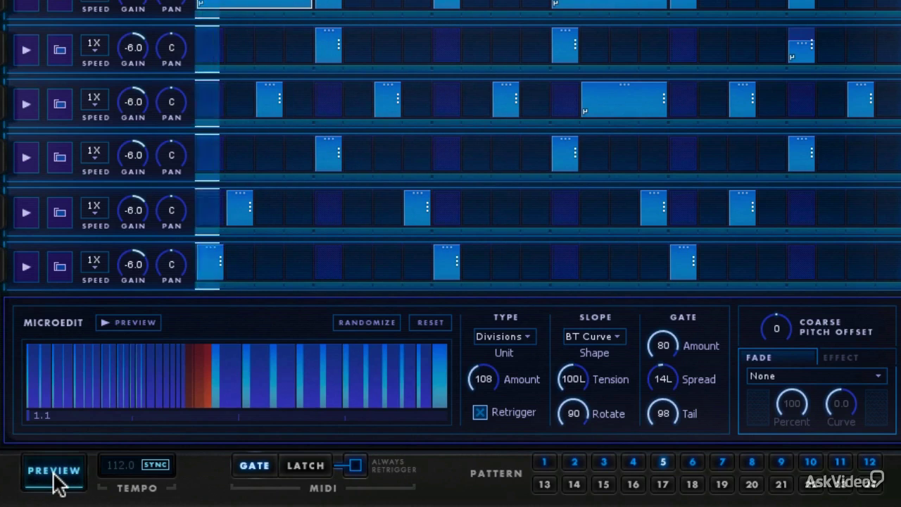
{"action": "left_click", "coordinate": [54, 475]}
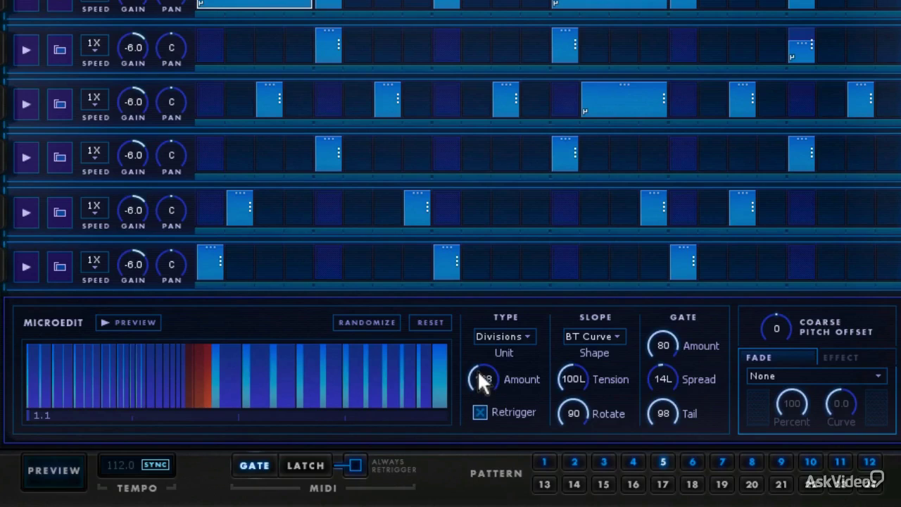
{"action": "left_click_drag", "start_coordinate": [477, 370], "coordinate": [480, 405]}
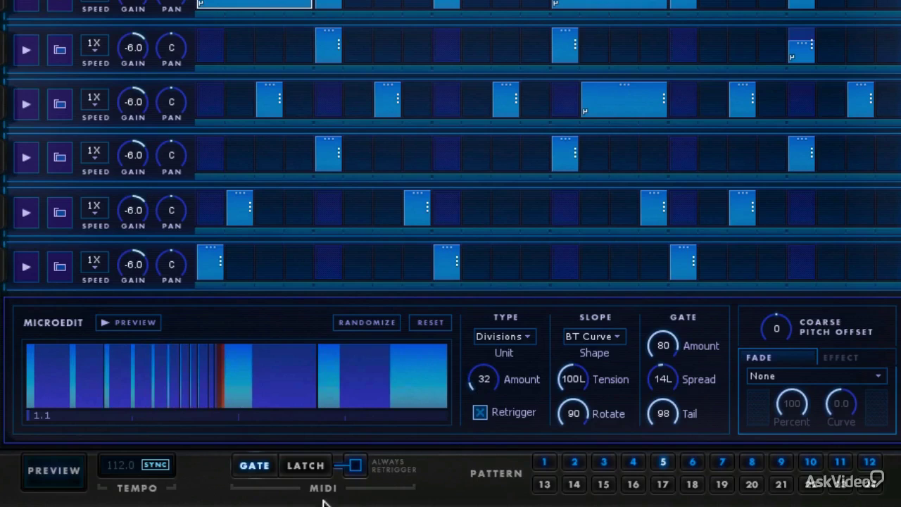
{"action": "left_click", "coordinate": [54, 481]}
Re-randomize the micro-edit, raise the rate to 252.3 Hz and switch the slice type to Pitch
{"action": "left_click", "coordinate": [53, 481]}
{"action": "left_click", "coordinate": [381, 322]}
{"action": "left_click_drag", "start_coordinate": [493, 378], "coordinate": [512, 357]}
{"action": "left_click", "coordinate": [511, 336]}
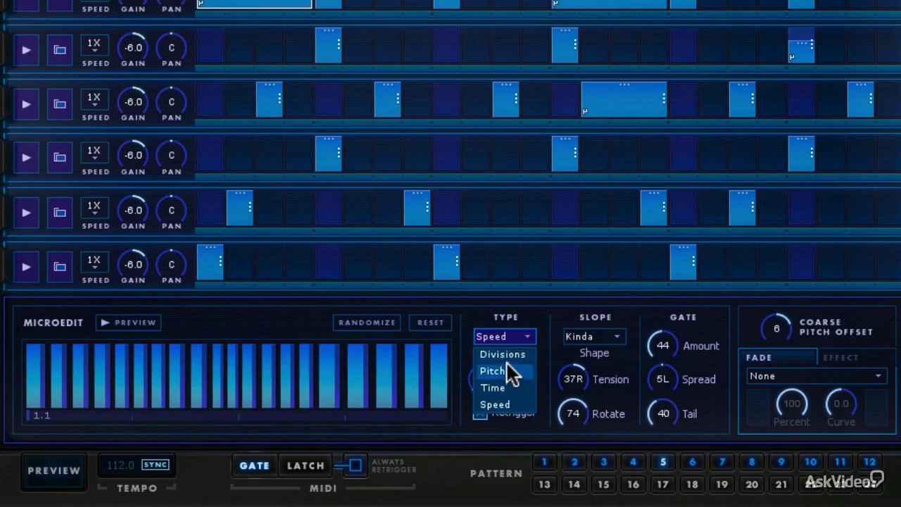
{"action": "left_click", "coordinate": [507, 365]}
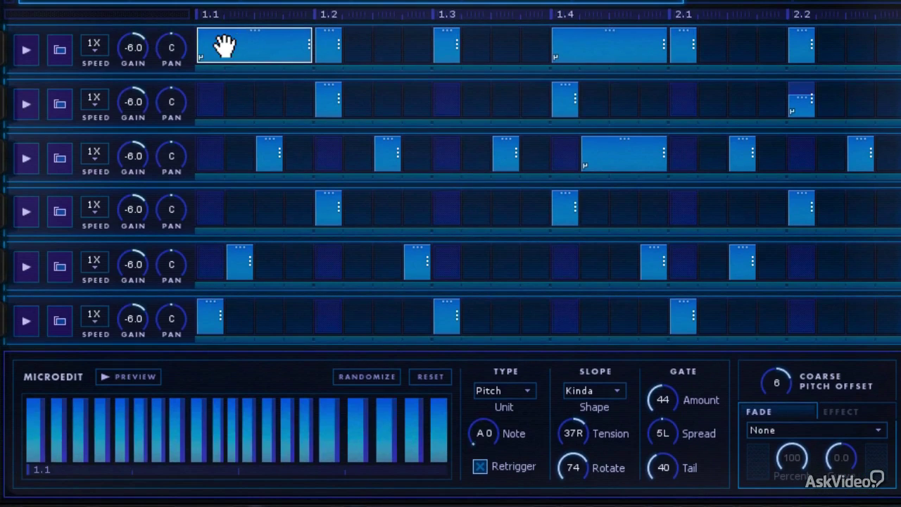
Delete Track 1's 1.2 step, stretch the first step to beat 1.3, and remove the 1.3 step
{"action": "left_click", "coordinate": [327, 52]}
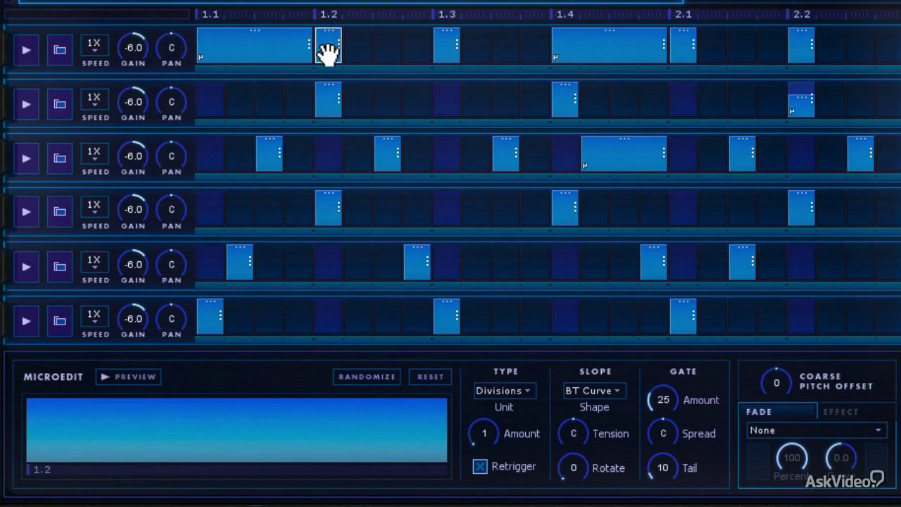
{"action": "double_click", "coordinate": [322, 45]}
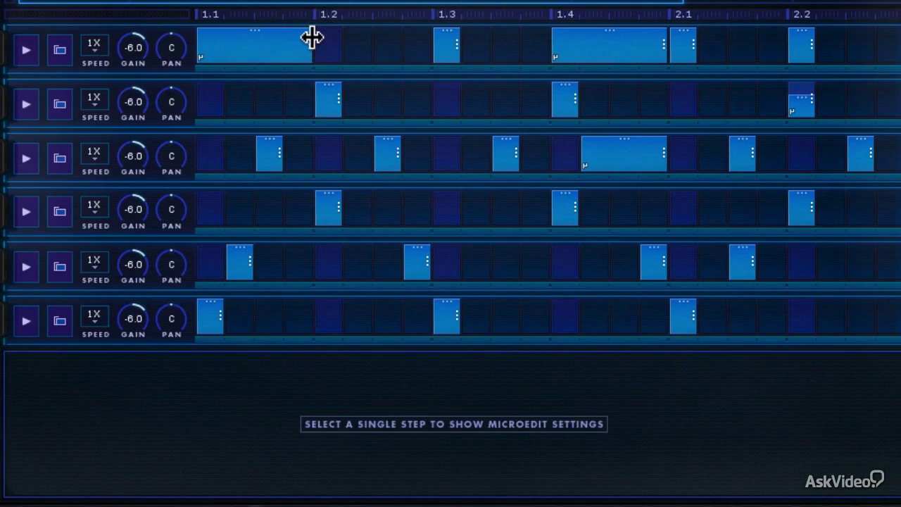
{"action": "left_click_drag", "start_coordinate": [312, 38], "coordinate": [432, 59]}
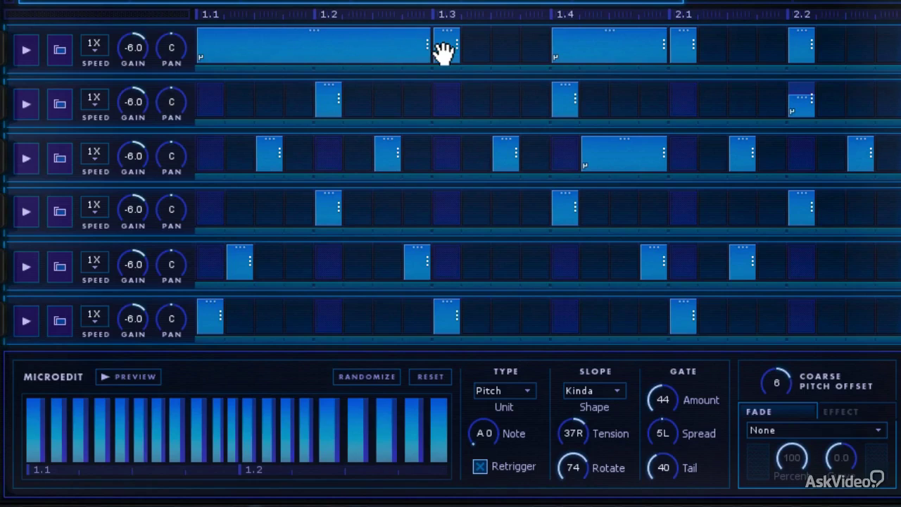
{"action": "left_click", "coordinate": [444, 53]}
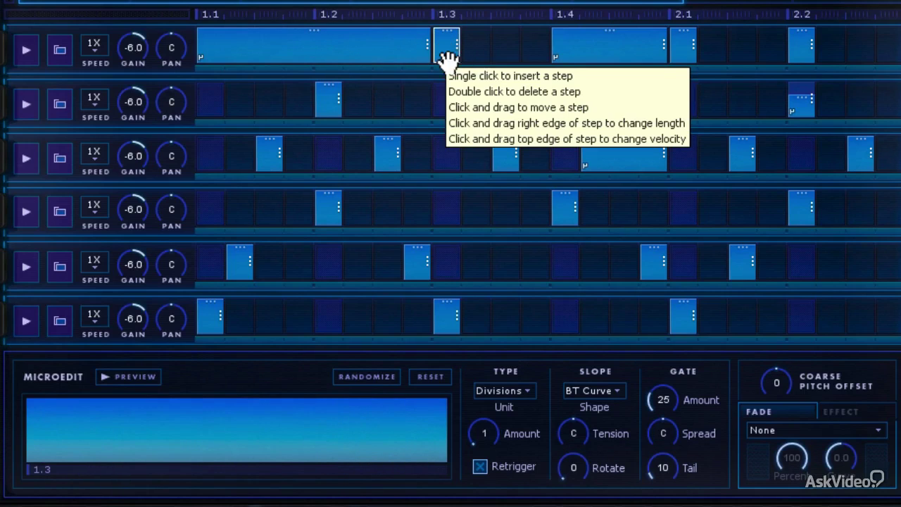
{"action": "double_click", "coordinate": [444, 51]}
Clear Track 1's steps from 1.4 through 2.4 while extending the first step out to 2.4
{"action": "left_click", "coordinate": [582, 53]}
{"action": "double_click", "coordinate": [582, 52]}
{"action": "double_click", "coordinate": [678, 53]}
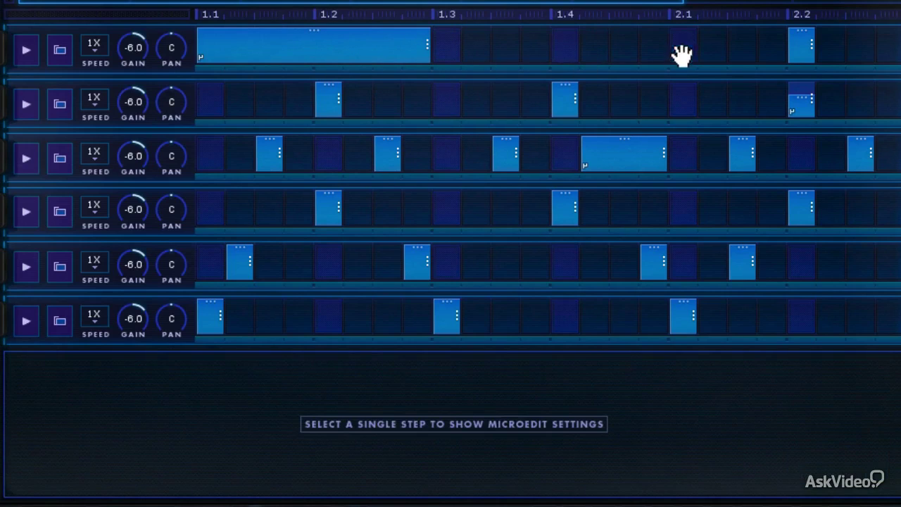
{"action": "double_click", "coordinate": [805, 45]}
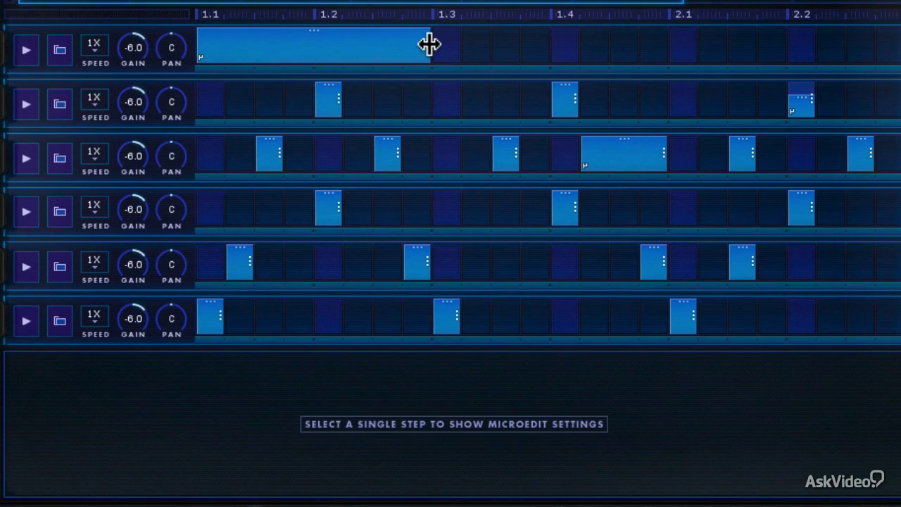
{"action": "left_click_drag", "start_coordinate": [429, 44], "coordinate": [786, 45]}
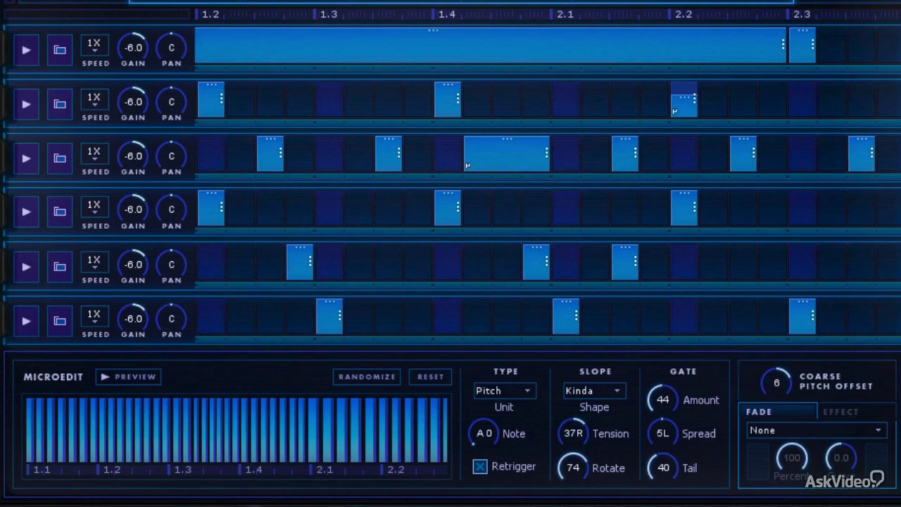
{"action": "left_click", "coordinate": [804, 53]}
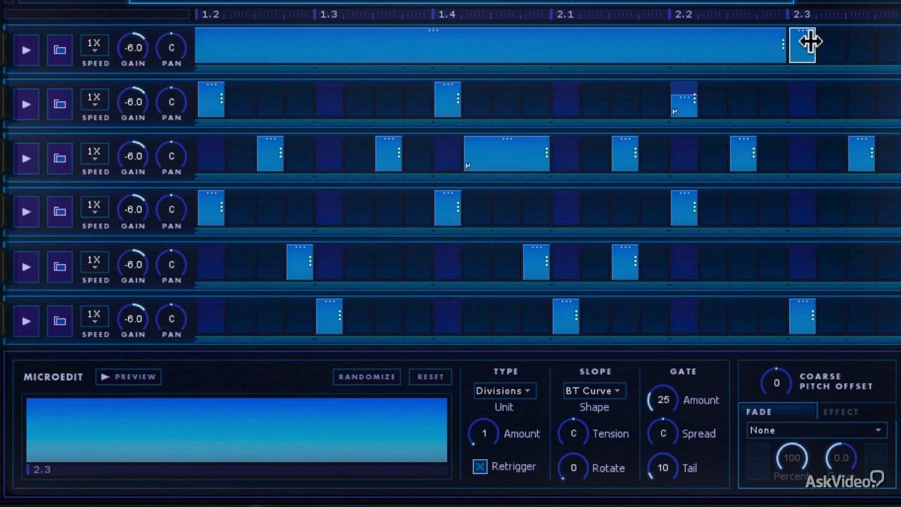
{"action": "double_click", "coordinate": [808, 42]}
{"action": "left_click_drag", "start_coordinate": [786, 39], "coordinate": [898, 44]}
{"action": "double_click", "coordinate": [807, 53]}
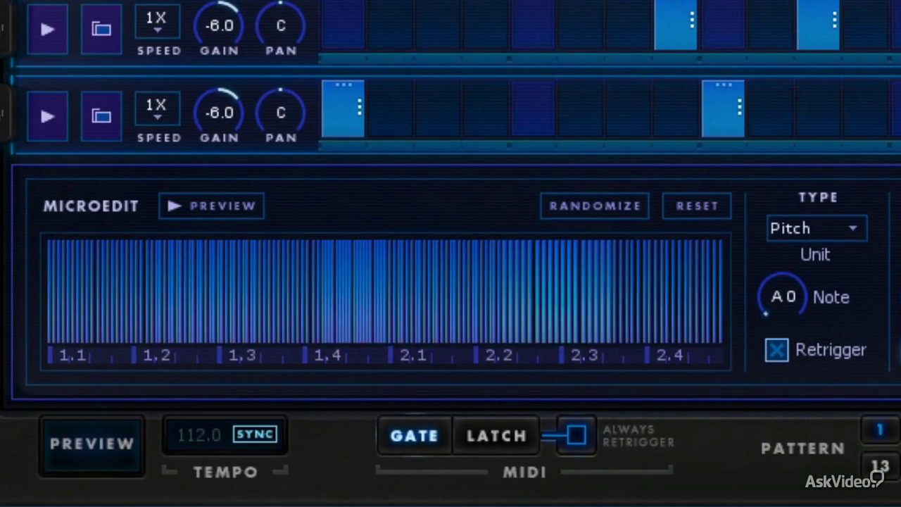
Change the long step's micro-edit from Pitch to 16 Divisions slices and start the preview
{"action": "mouse_move", "coordinate": [70, 356]}
{"action": "left_mouse_down"}
{"action": "mouse_move", "coordinate": [493, 359]}
{"action": "mouse_move", "coordinate": [694, 391]}
{"action": "left_mouse_up"}
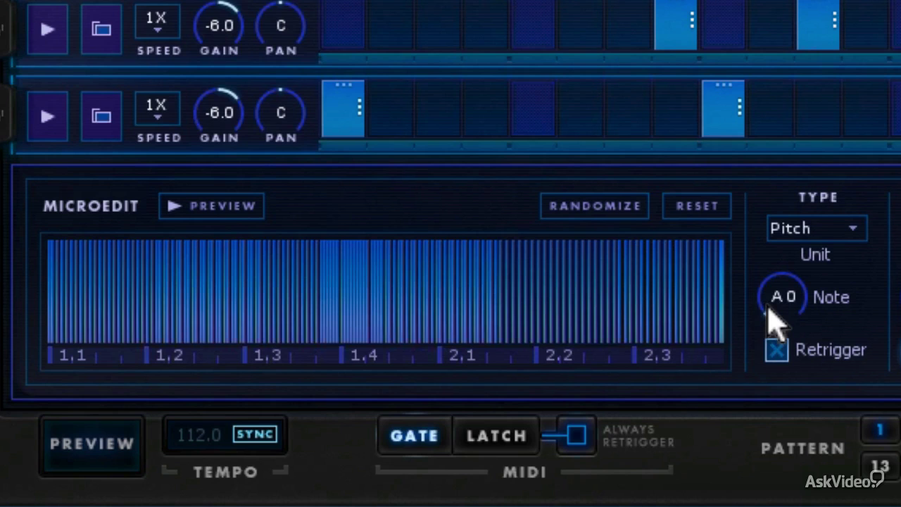
{"action": "left_click_drag", "start_coordinate": [767, 310], "coordinate": [807, 247]}
{"action": "left_click", "coordinate": [809, 228]}
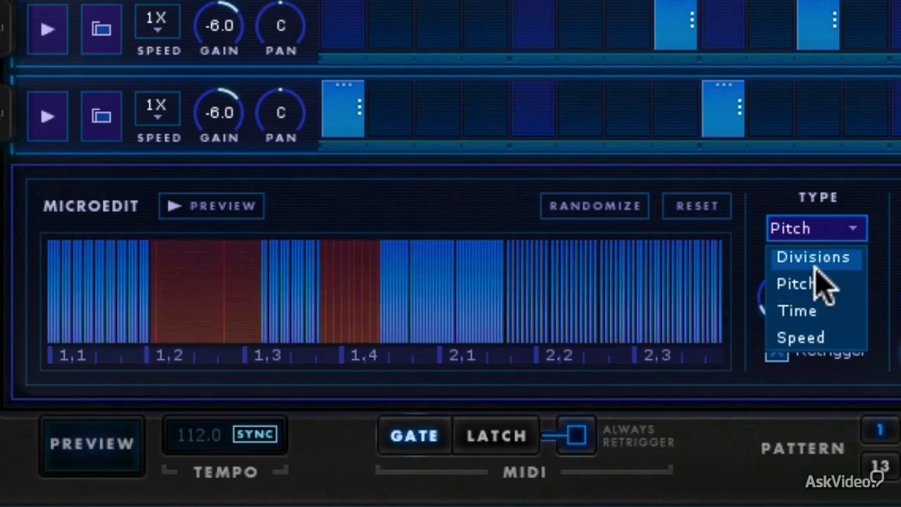
{"action": "left_click", "coordinate": [815, 258]}
{"action": "left_click_drag", "start_coordinate": [762, 294], "coordinate": [769, 301]}
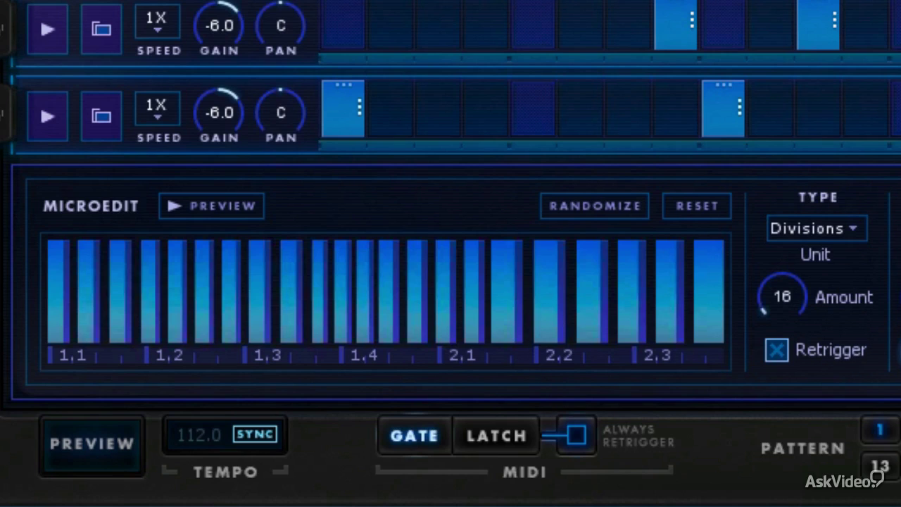
{"action": "left_click", "coordinate": [90, 442]}
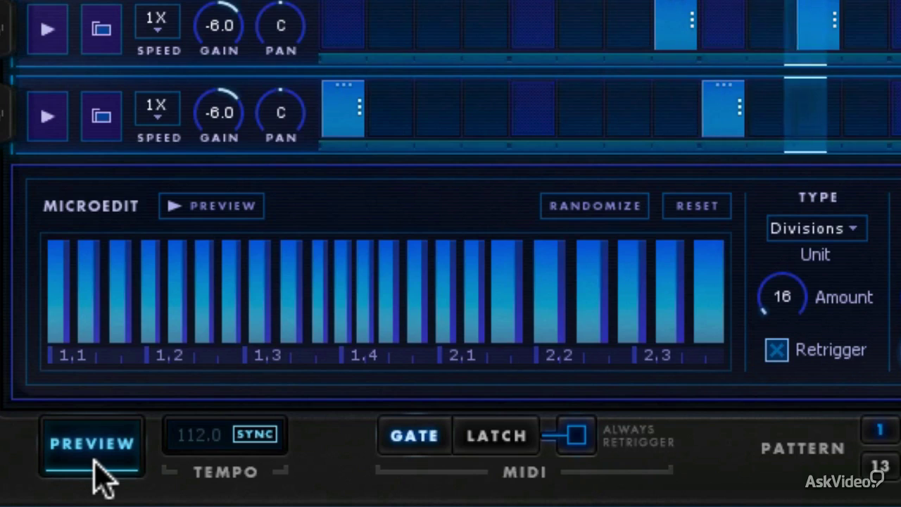
Give the slices Time type at 16. rhythm with BT Curve slope and Tension 84R, then preview
{"action": "left_click", "coordinate": [93, 460]}
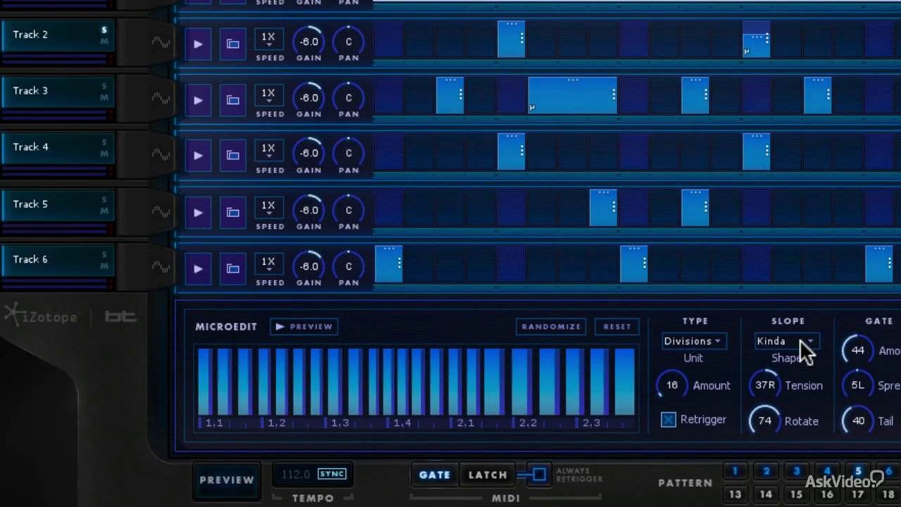
{"action": "mouse_move", "coordinate": [763, 382]}
{"action": "left_mouse_down"}
{"action": "mouse_move", "coordinate": [770, 343]}
{"action": "mouse_move", "coordinate": [768, 491]}
{"action": "mouse_move", "coordinate": [776, 378]}
{"action": "left_mouse_up"}
{"action": "key", "text": "ctrl+z"}
{"action": "key", "text": "ctrl+z"}
{"action": "key", "text": "ctrl+z"}
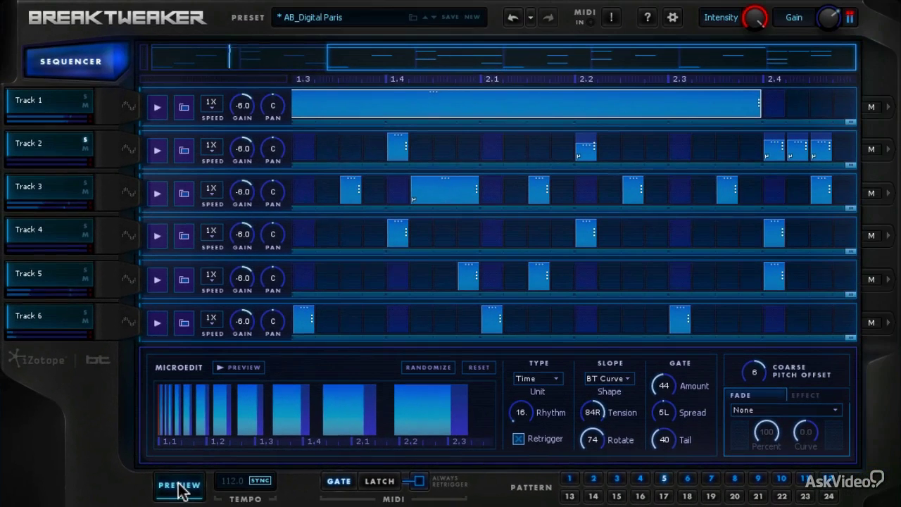
{"action": "left_click", "coordinate": [228, 486]}
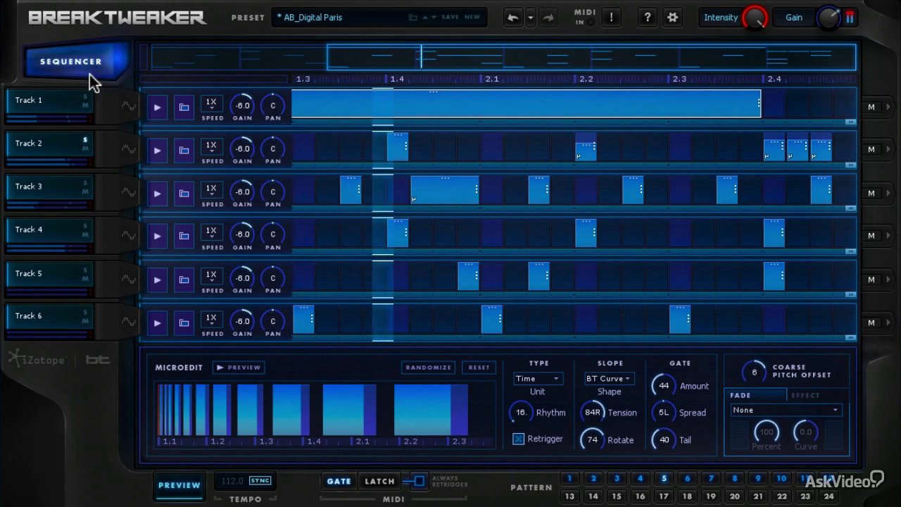
Solo Track 1 and mute Track 2, then stop the preview
{"action": "left_click", "coordinate": [85, 97]}
{"action": "left_click", "coordinate": [86, 149]}
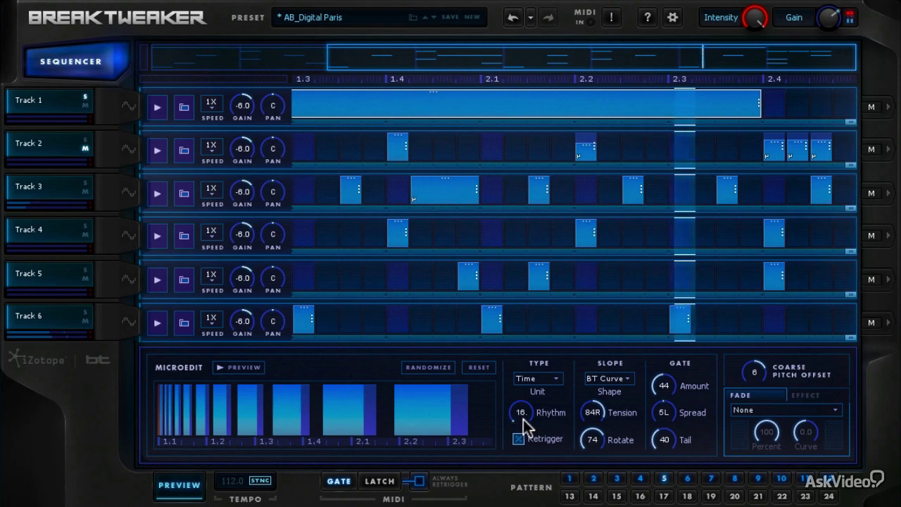
{"action": "left_click", "coordinate": [187, 486]}
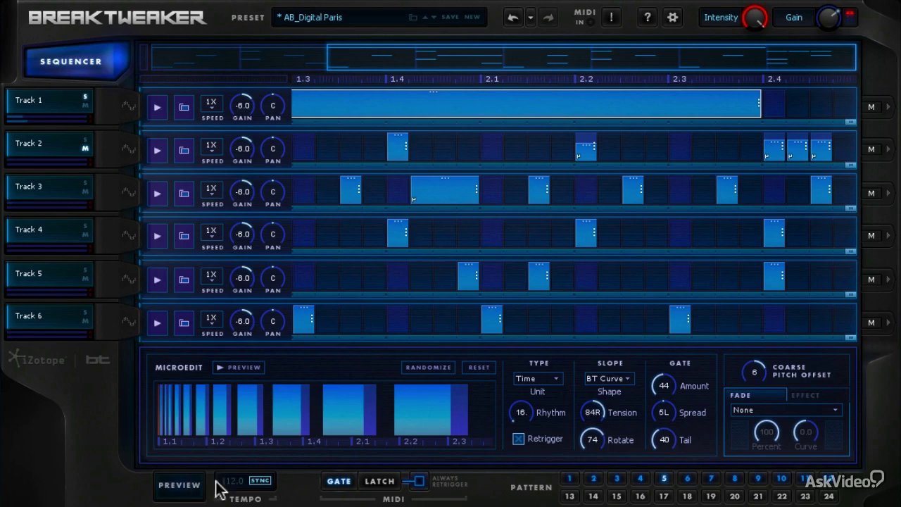